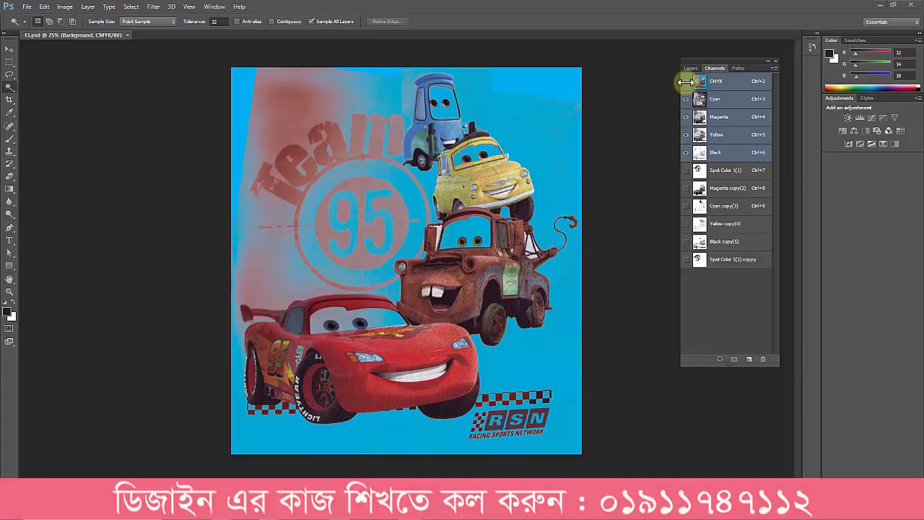
Compare Spot Color 1(1) with its duplicate channel and delete the Spot Color 1(1) coppy channel.
click(724, 171)
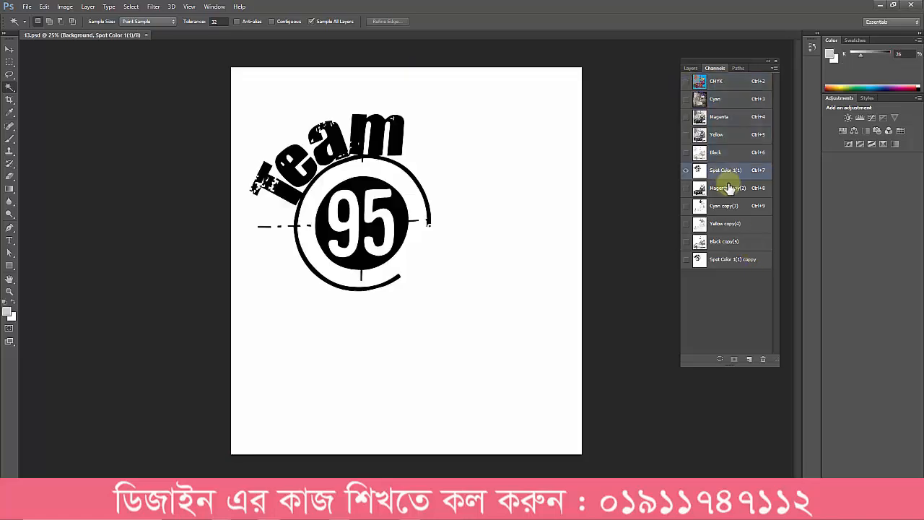
click(729, 189)
click(726, 171)
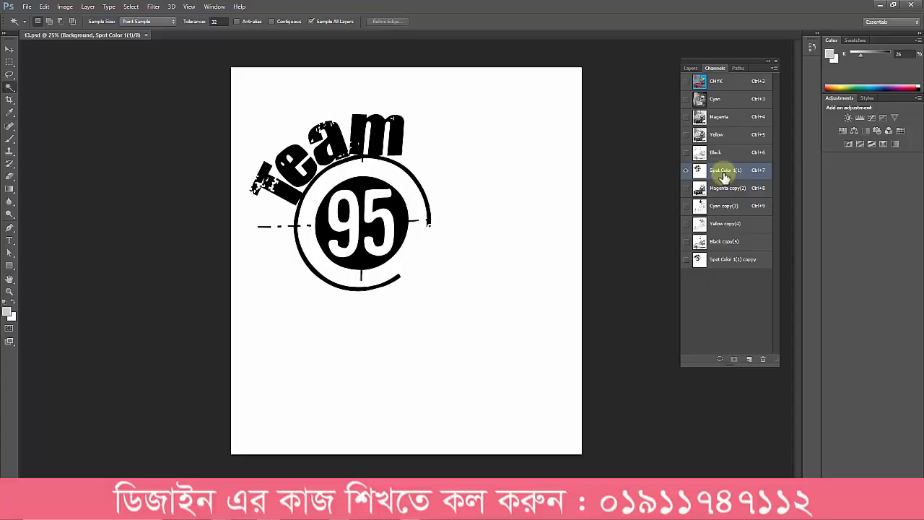
click(736, 262)
click(728, 173)
drag(734, 266, 760, 359)
Examine the outlines stored in Path 1 and Path 2, and return to the CMYK composite.
click(735, 69)
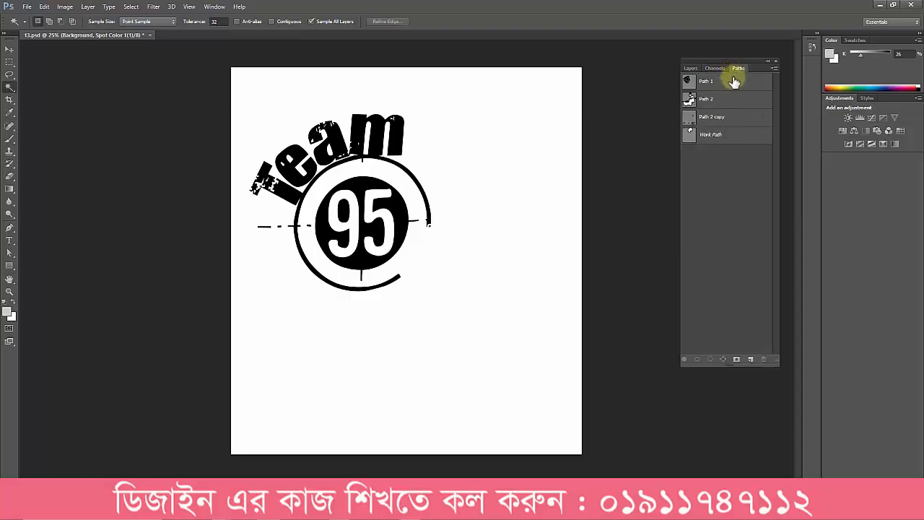
click(733, 81)
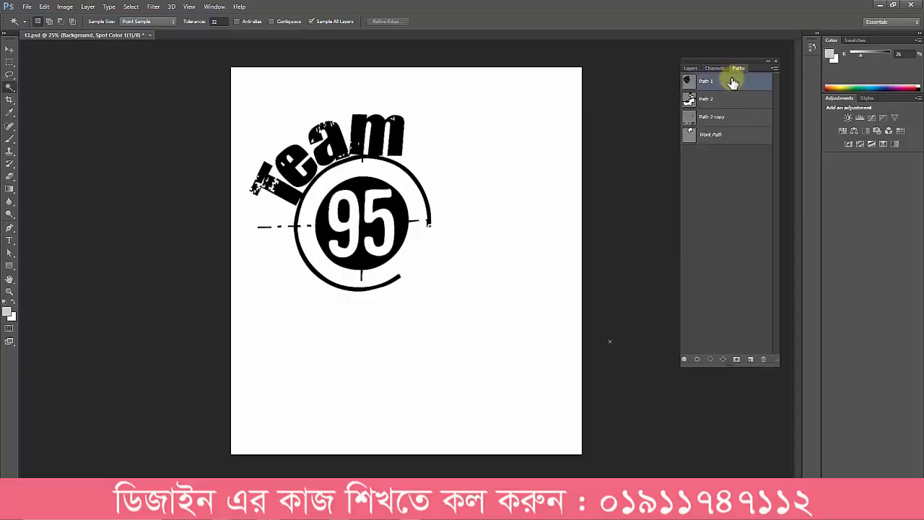
click(729, 102)
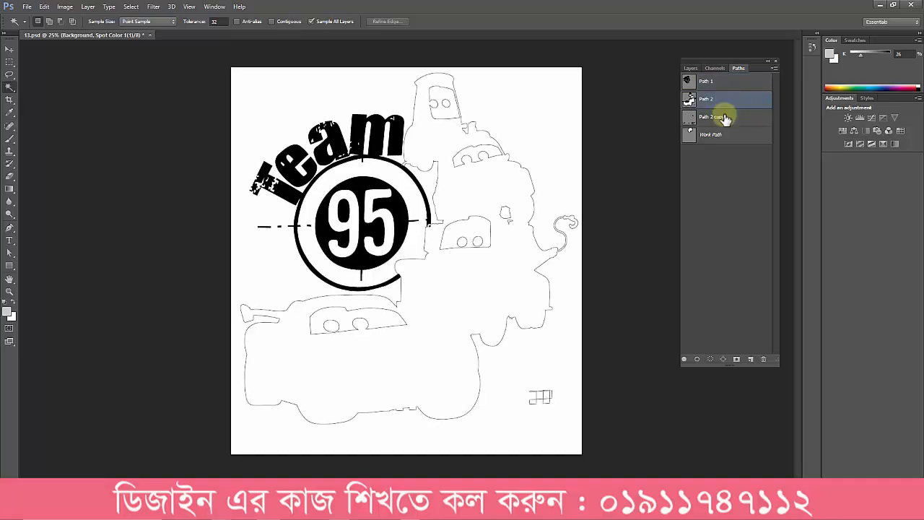
click(714, 69)
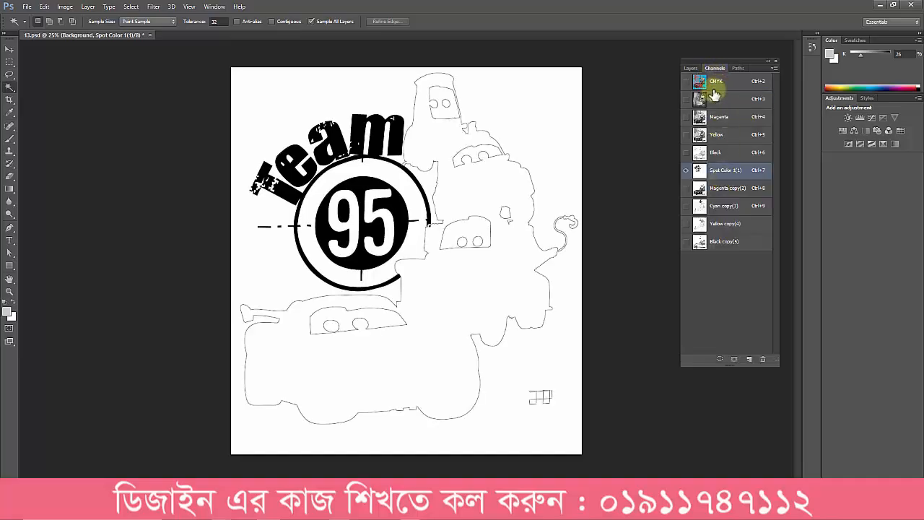
click(715, 84)
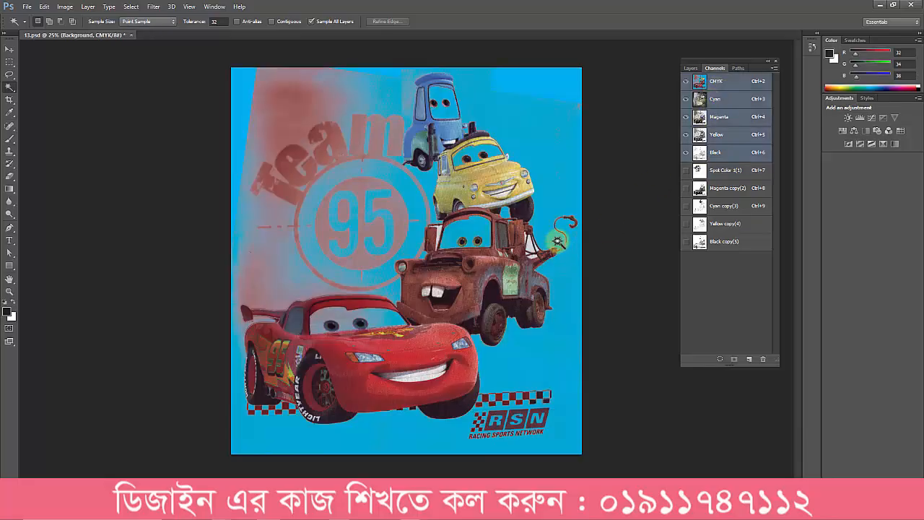
Examine Path 2, Path 2 copy, Work Path and Path 1 over the composite artwork with the Path Selection tool.
click(735, 68)
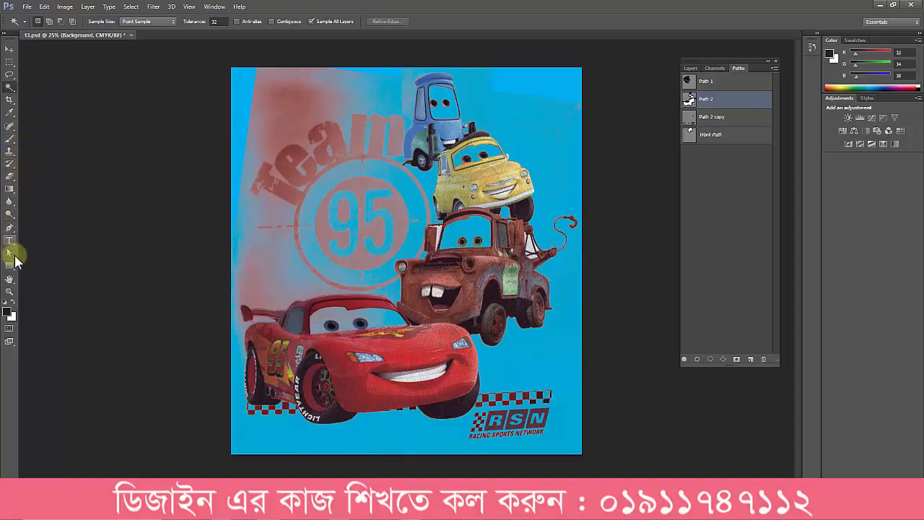
click(13, 252)
drag(207, 66, 658, 462)
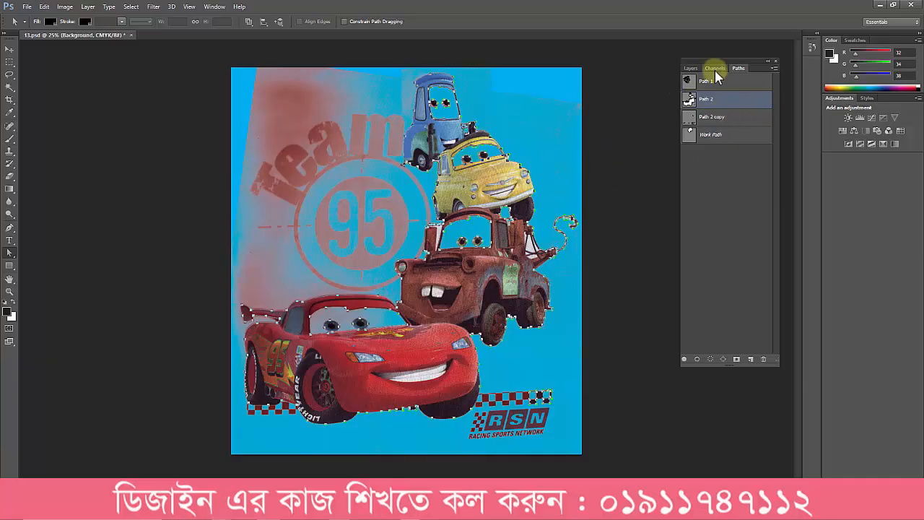
click(732, 126)
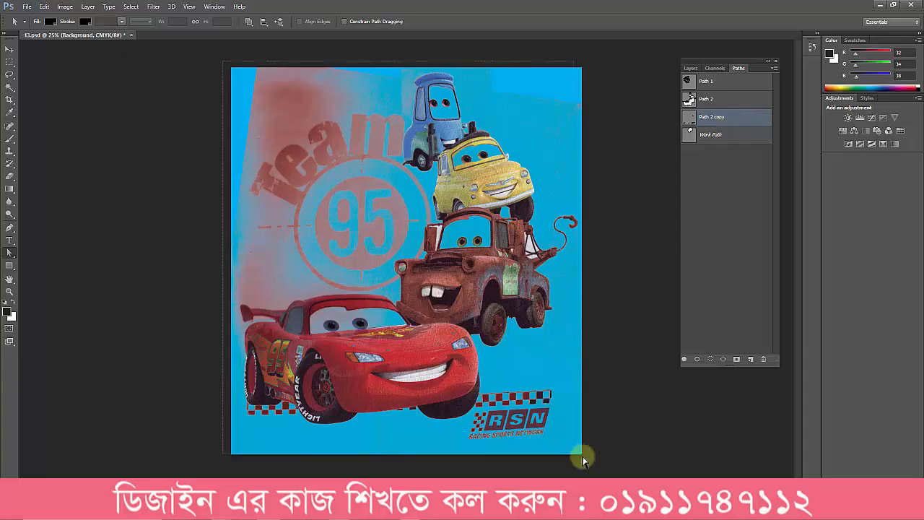
key(ctrl+Return)
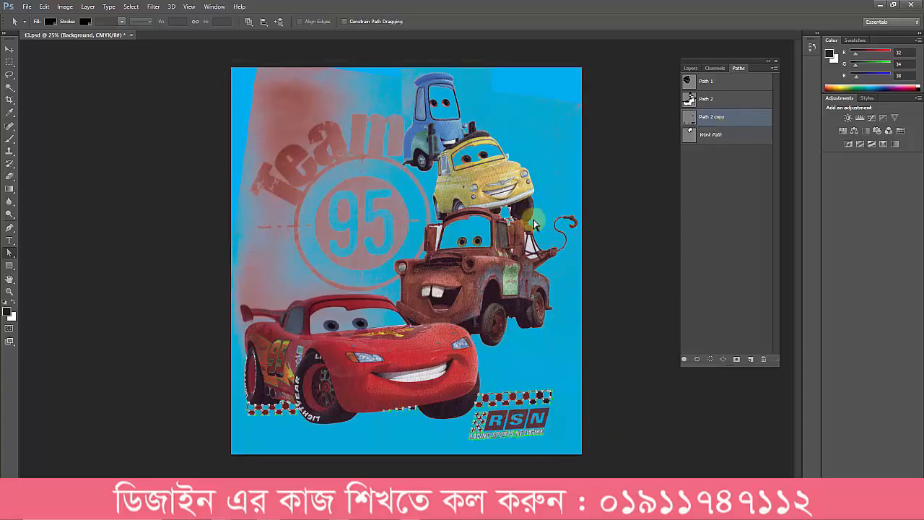
click(713, 135)
key(ctrl+d)
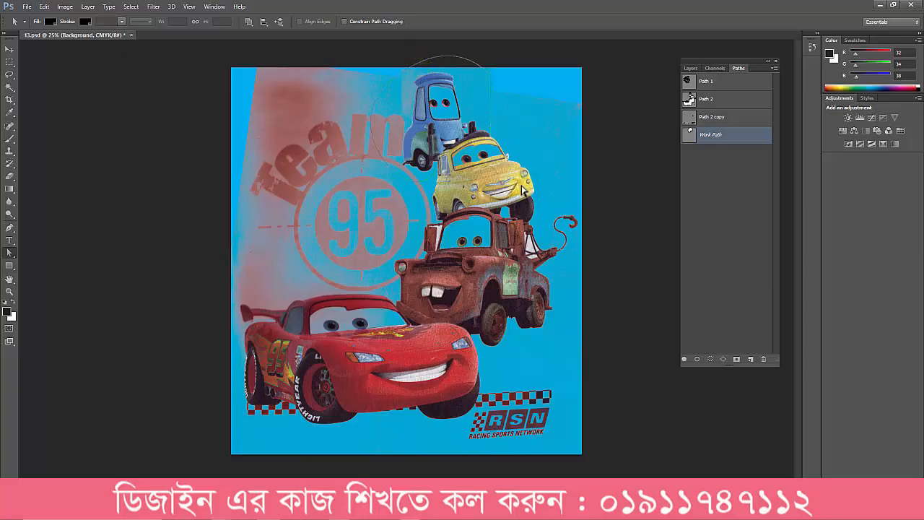
click(708, 194)
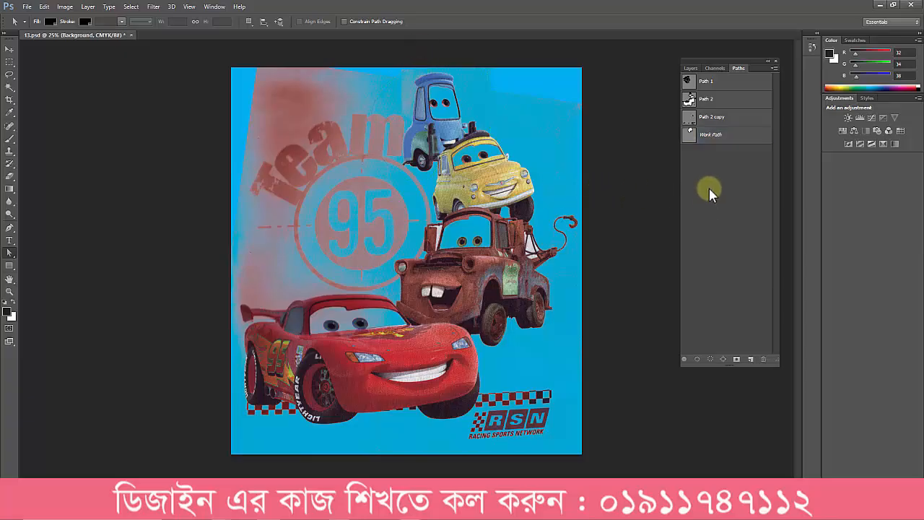
click(711, 81)
click(368, 233)
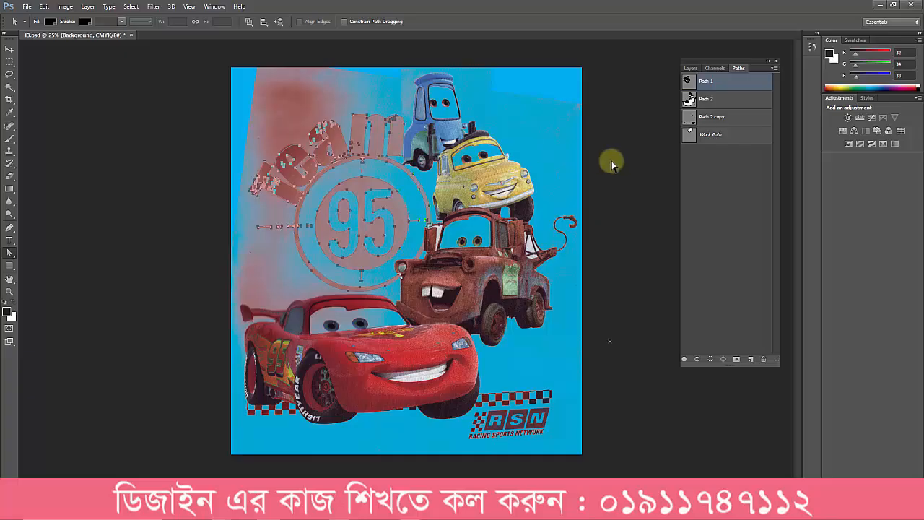
key(ctrl+h)
click(756, 174)
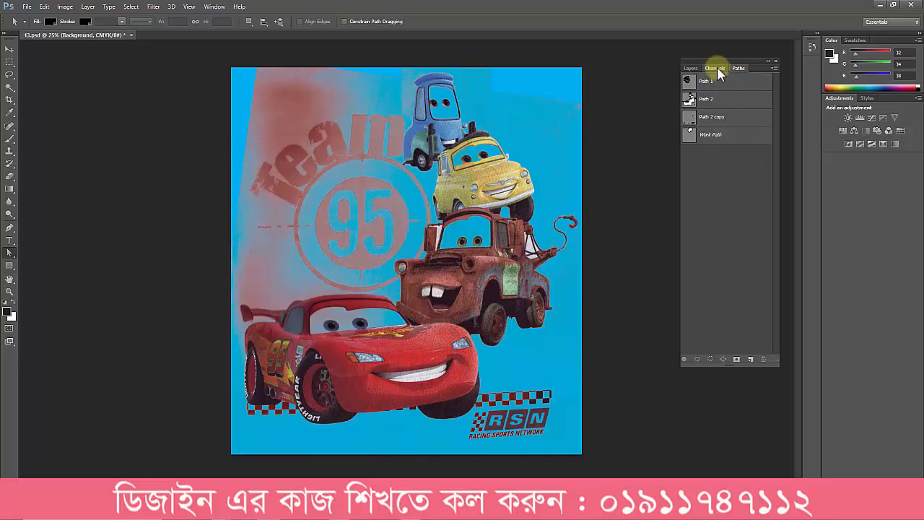
Display the Spot Color 1(1) channel and load Path 1 as a selection around the Team 95 artwork.
click(715, 68)
click(722, 172)
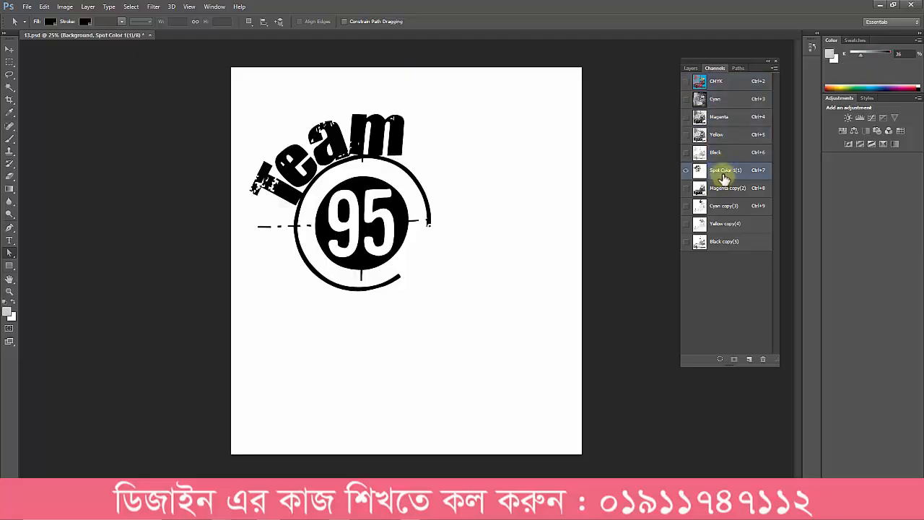
click(738, 68)
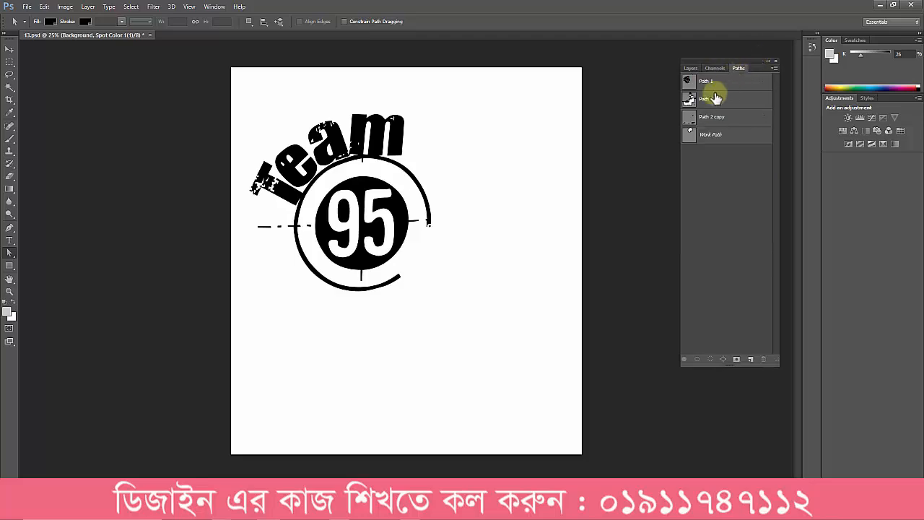
click(710, 84)
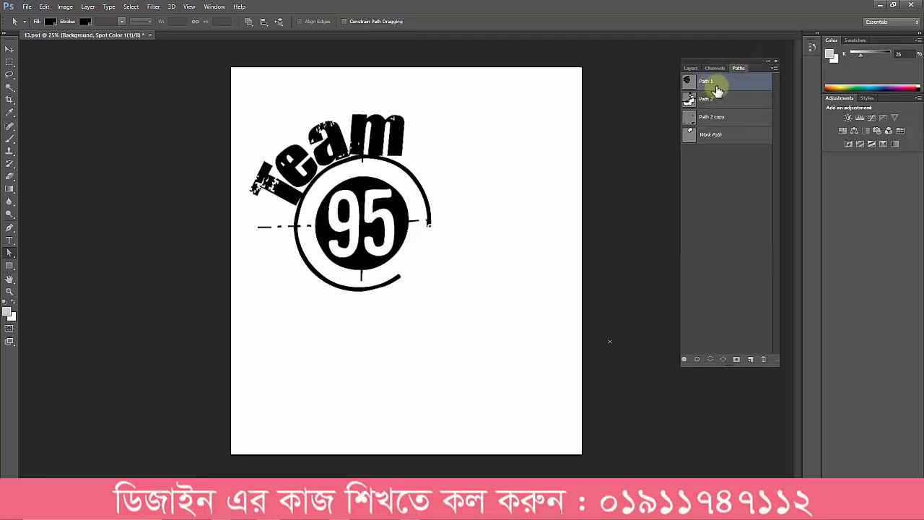
ctrl+click(687, 84)
click(714, 68)
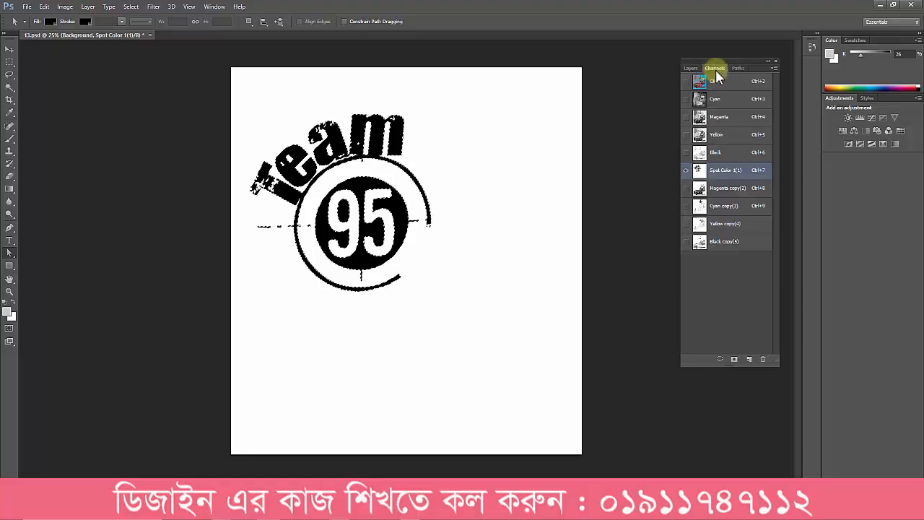
Create a new alpha channel and fill the inverse of the Team 95 selection with white.
click(748, 359)
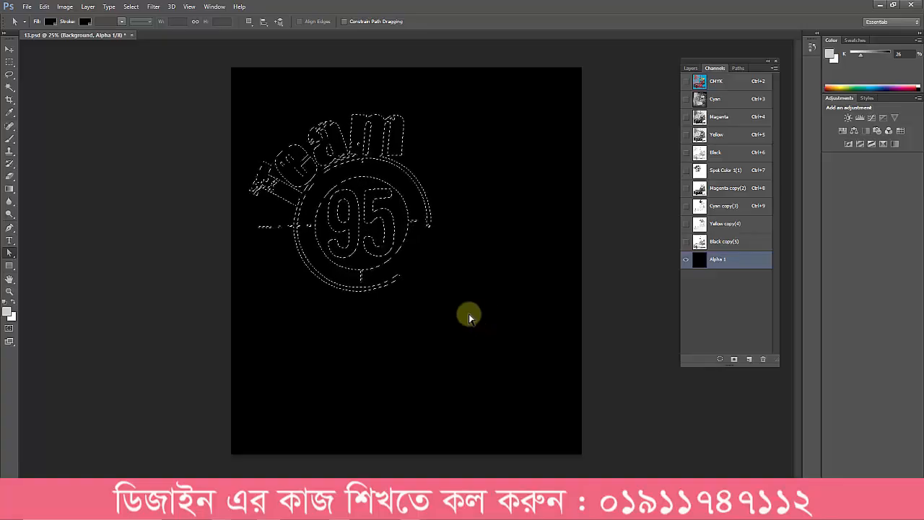
key(ctrl+shift+i)
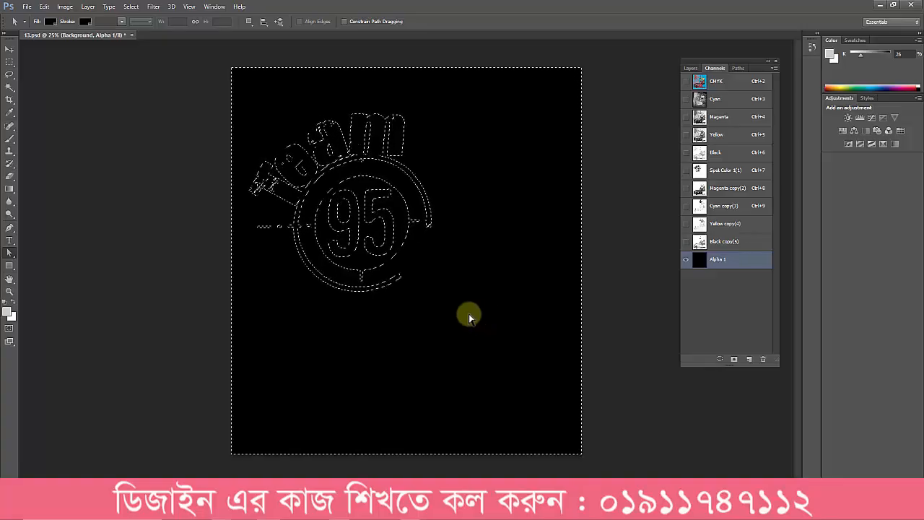
key(shift+F5)
key(Return)
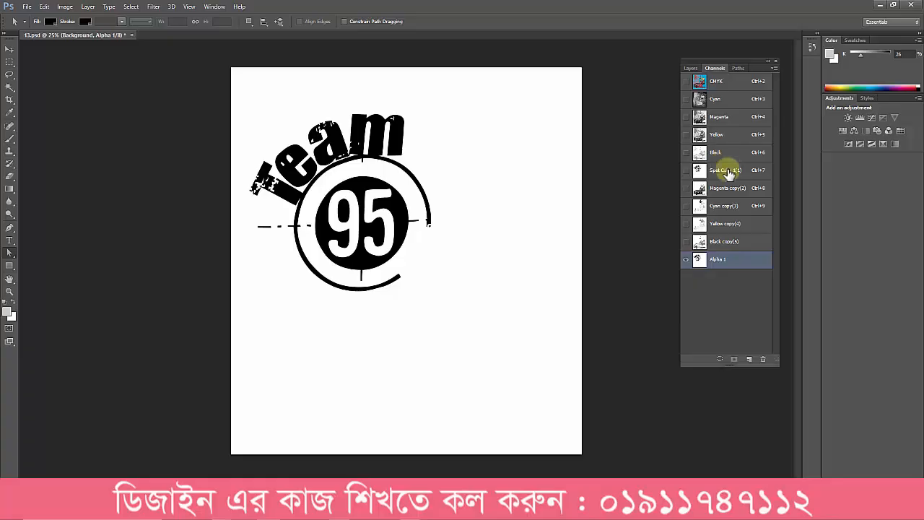
Review the Magenta copy(2), Cyan copy(3), Yellow copy(4) and Black copy(5) channels alongside the new alpha channel.
click(727, 187)
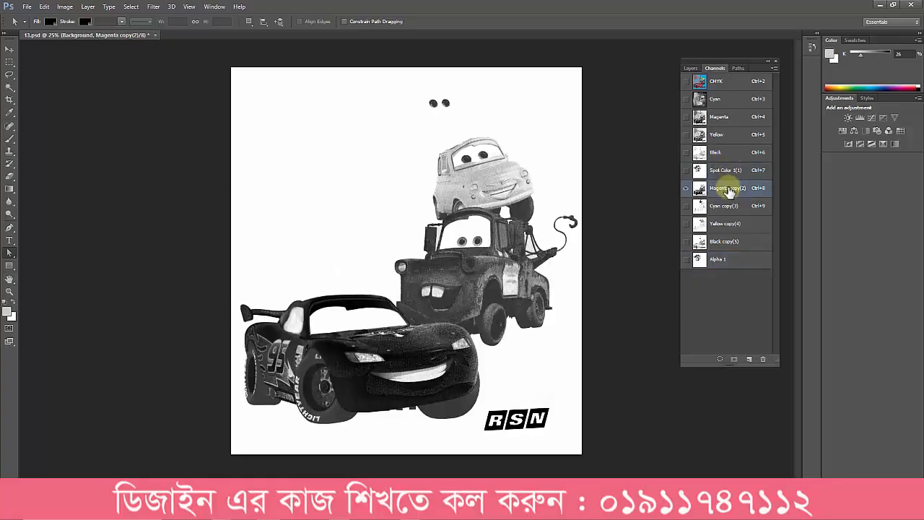
click(727, 209)
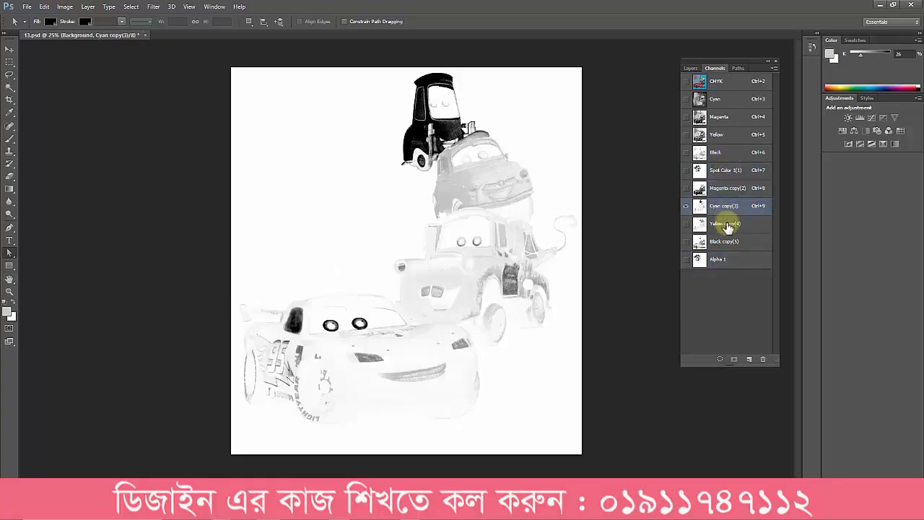
click(726, 224)
click(724, 242)
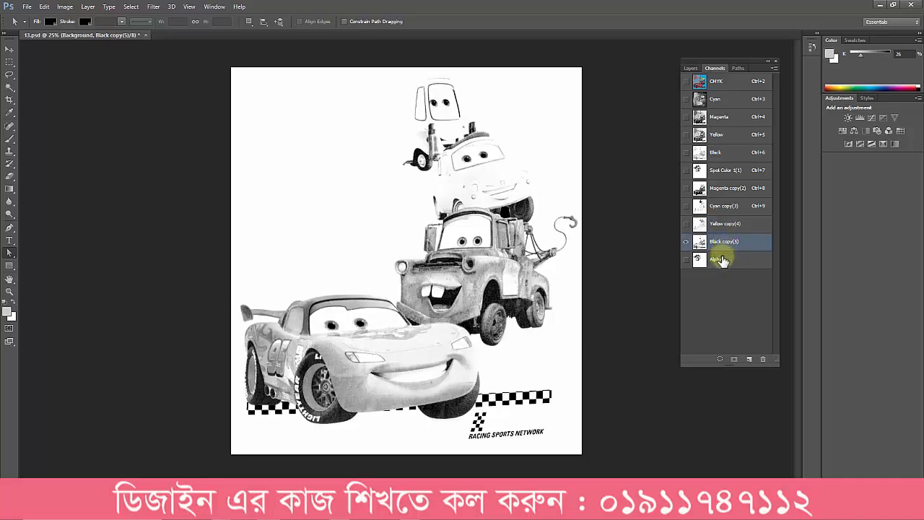
click(722, 259)
click(722, 242)
click(715, 262)
Examine the CMYK composite and compare the original Magenta channel with Magenta copy(2).
click(729, 82)
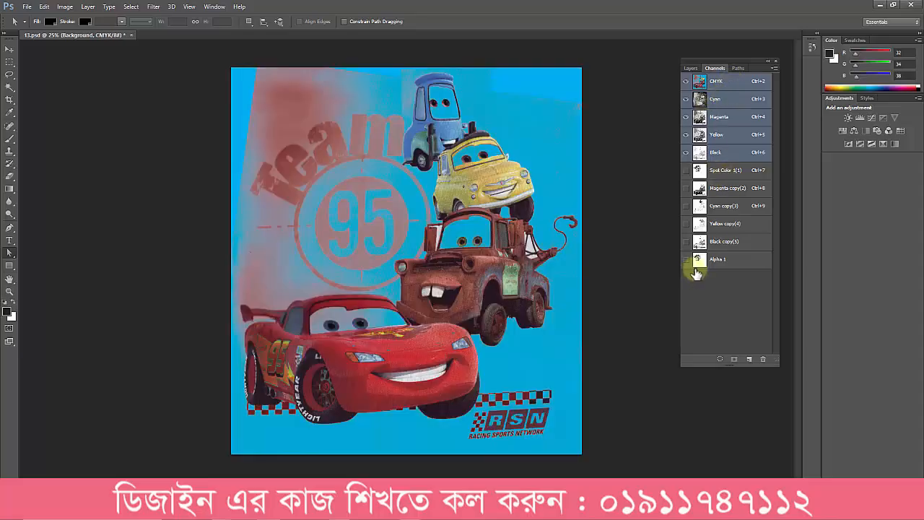
click(732, 173)
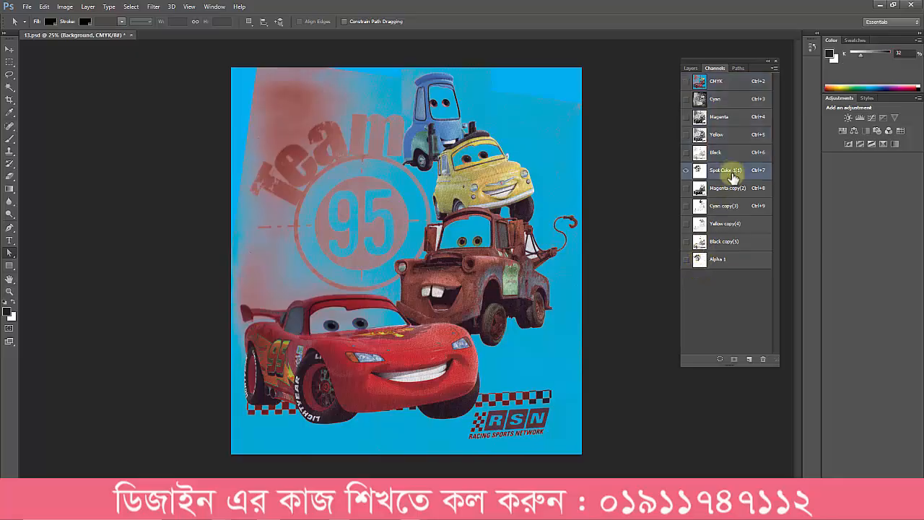
click(734, 188)
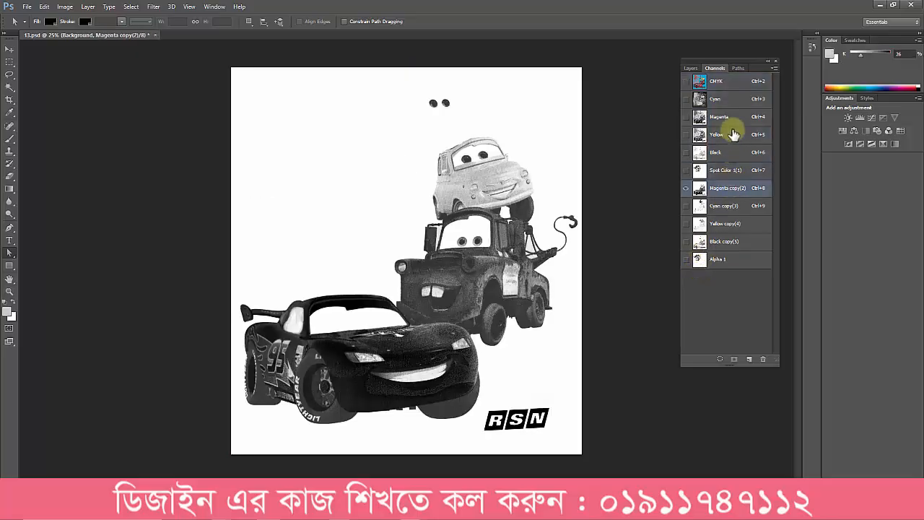
click(730, 119)
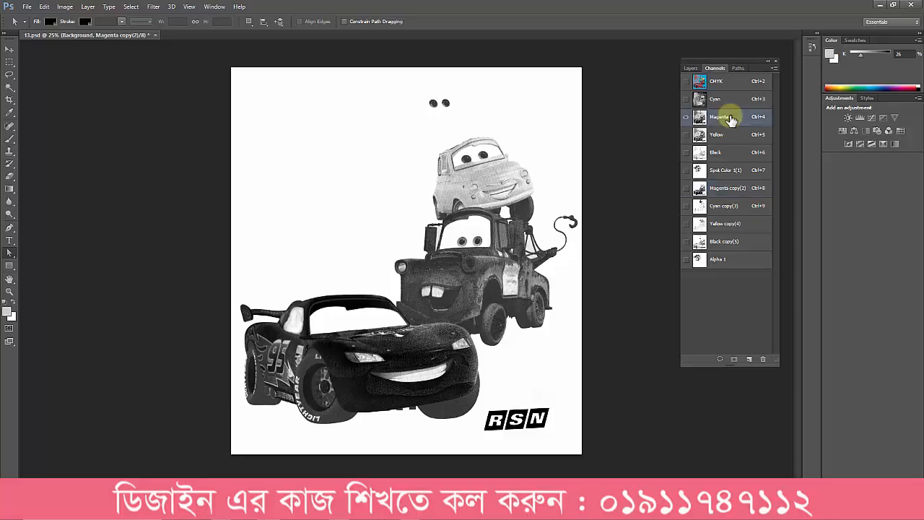
click(744, 192)
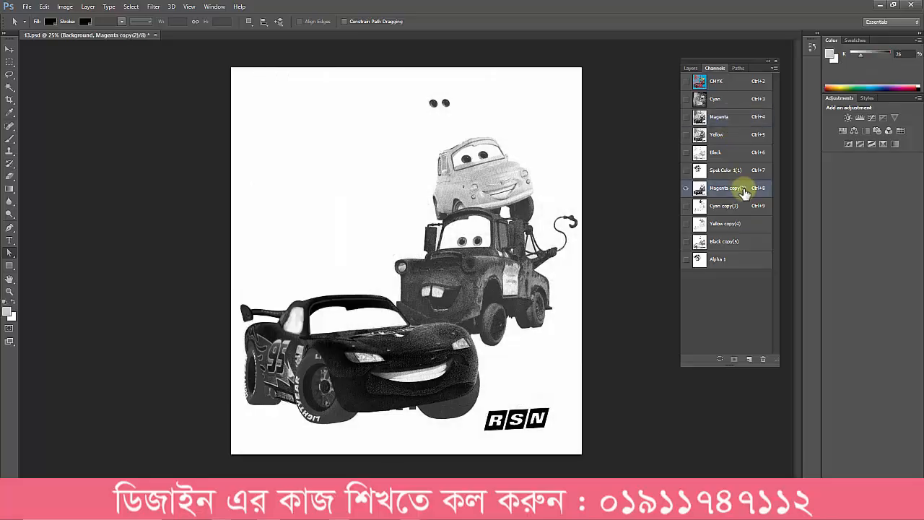
click(724, 120)
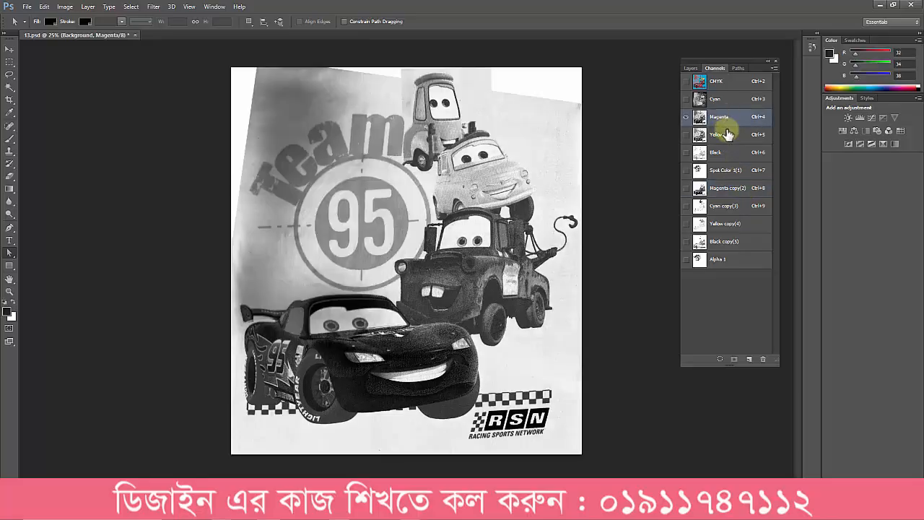
click(732, 188)
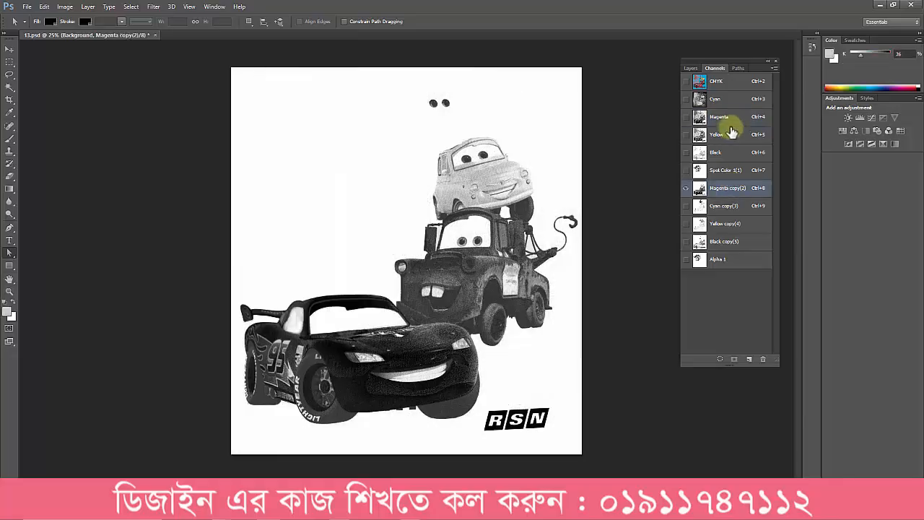
Duplicate the original Magenta channel.
click(726, 119)
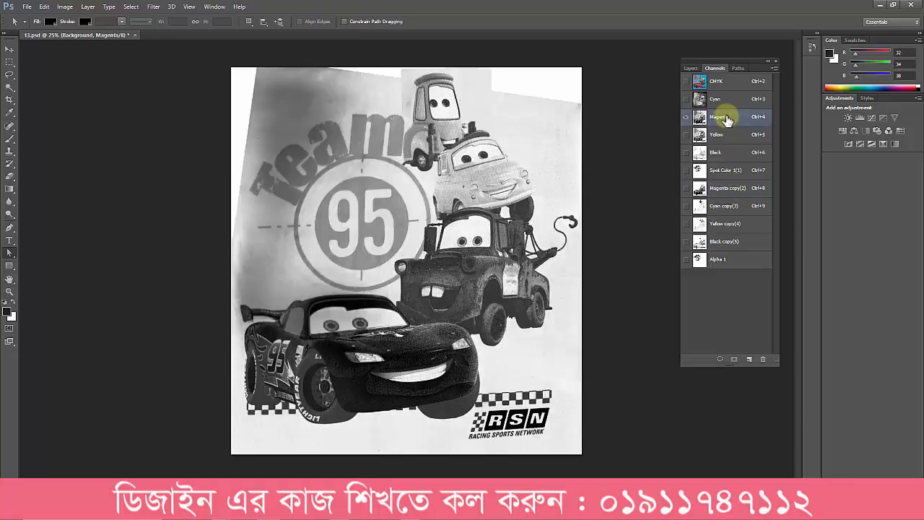
drag(726, 120, 748, 359)
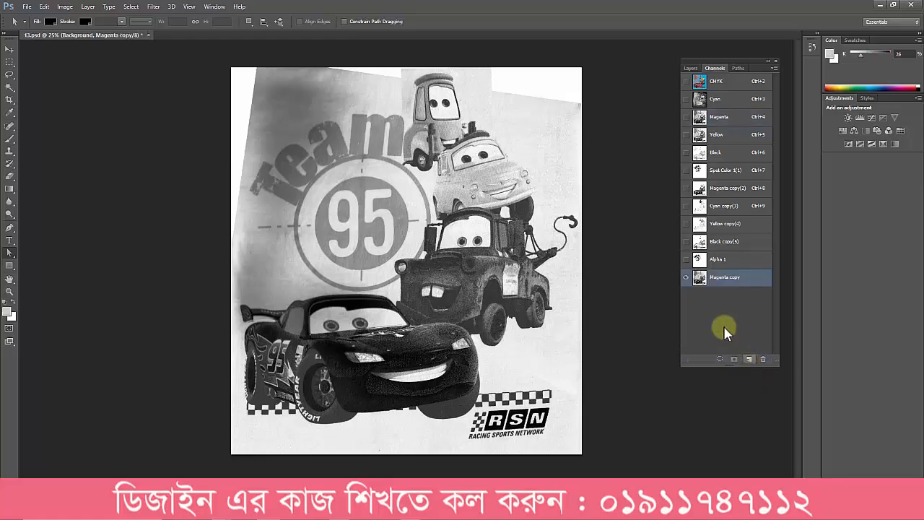
Load the cars' saved path, Path 2, as a selection and fill everything outside it with white in the Magenta copy channel.
click(738, 67)
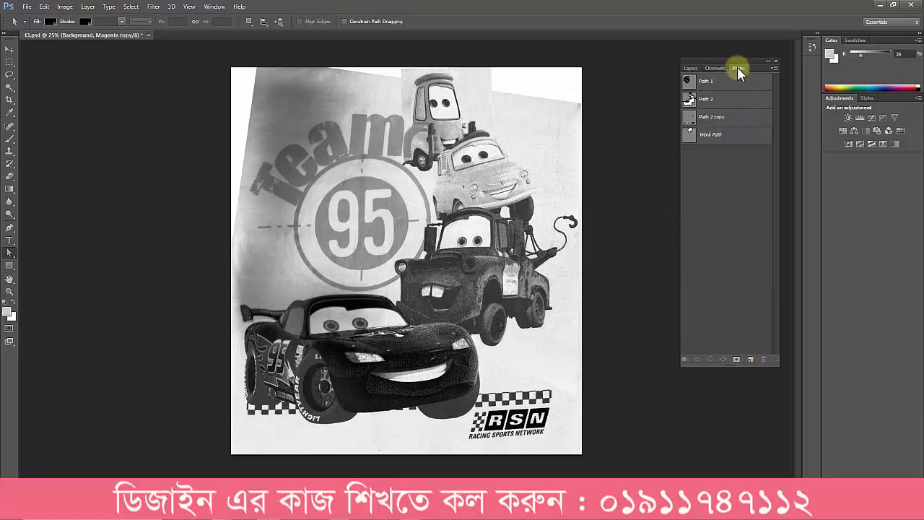
ctrl+click(704, 81)
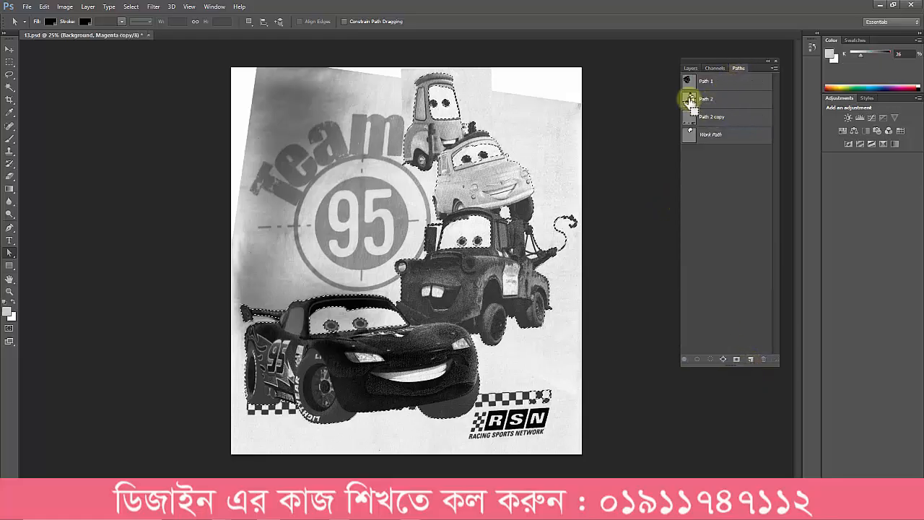
click(713, 68)
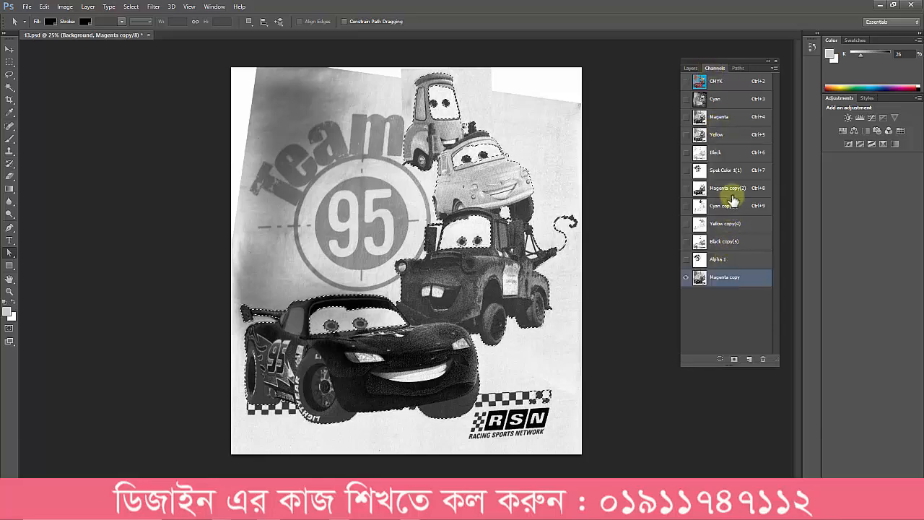
click(730, 189)
click(732, 277)
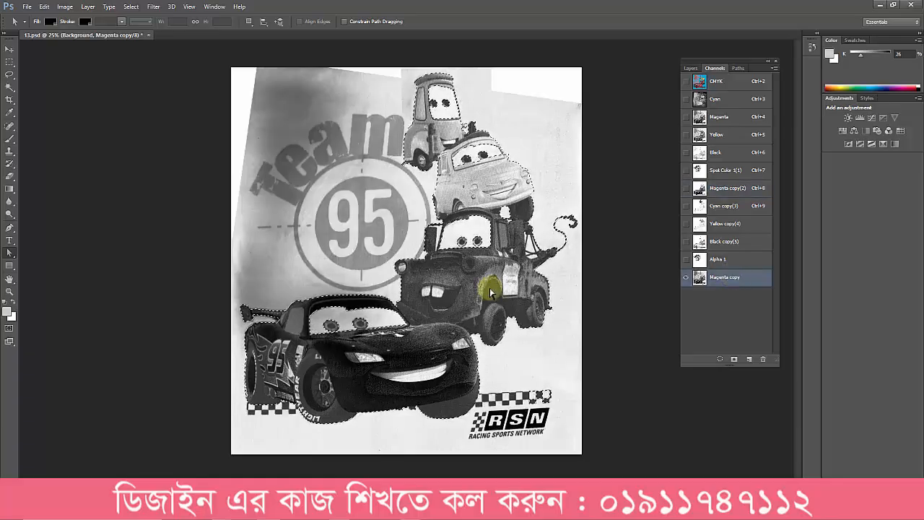
key(i)
key(ctrl+shift+i)
key(shift+F5)
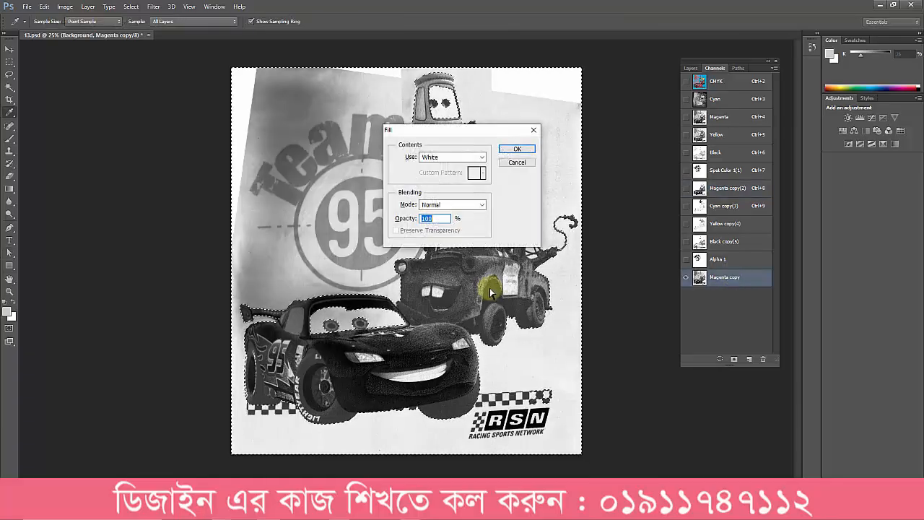
key(Return)
key(a)
key(ctrl+d)
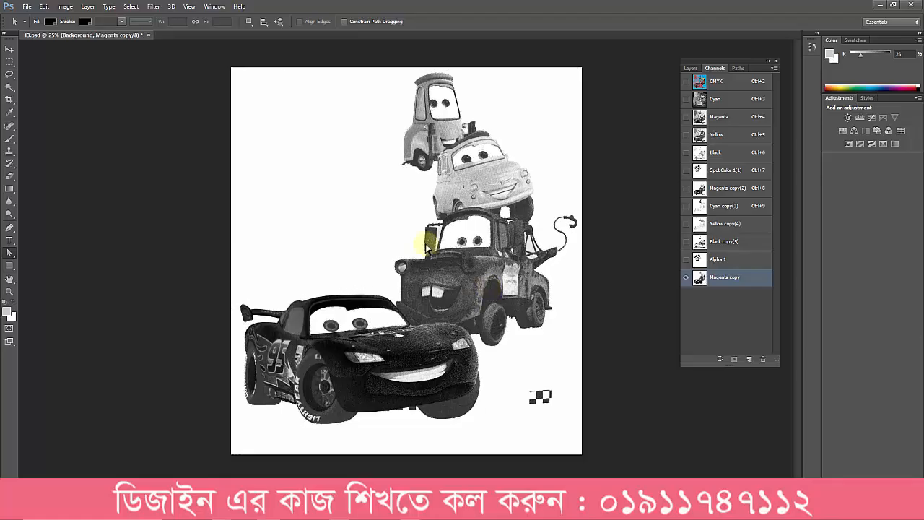
Load the Work Path around the topmost blue car as a selection and fill it with white in the Magenta copy channel.
click(722, 81)
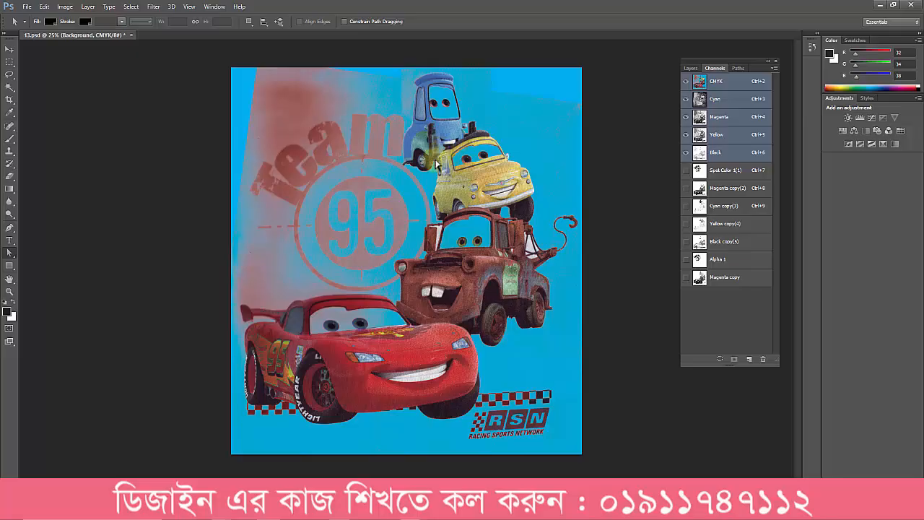
click(737, 68)
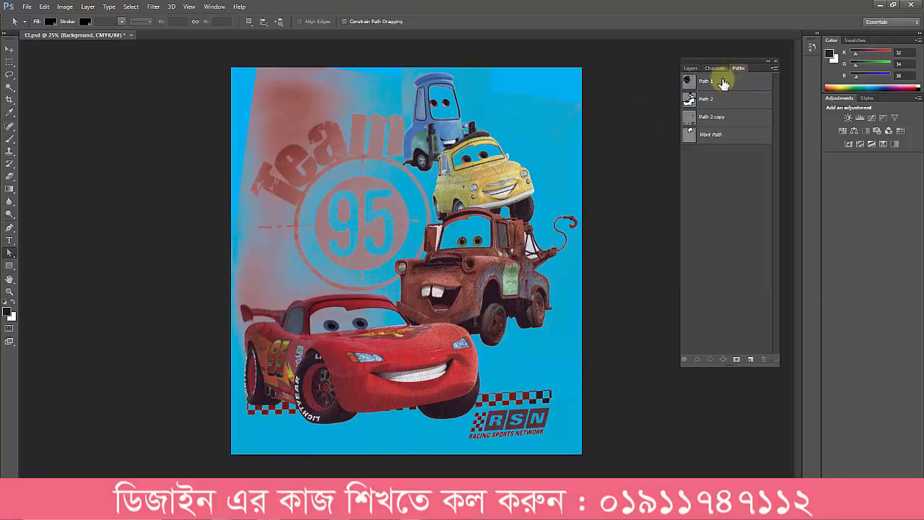
ctrl+click(703, 135)
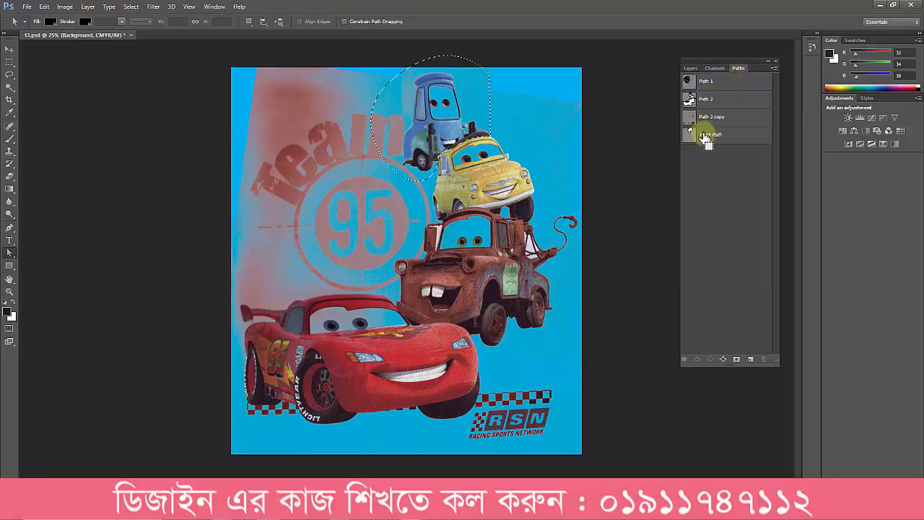
click(715, 68)
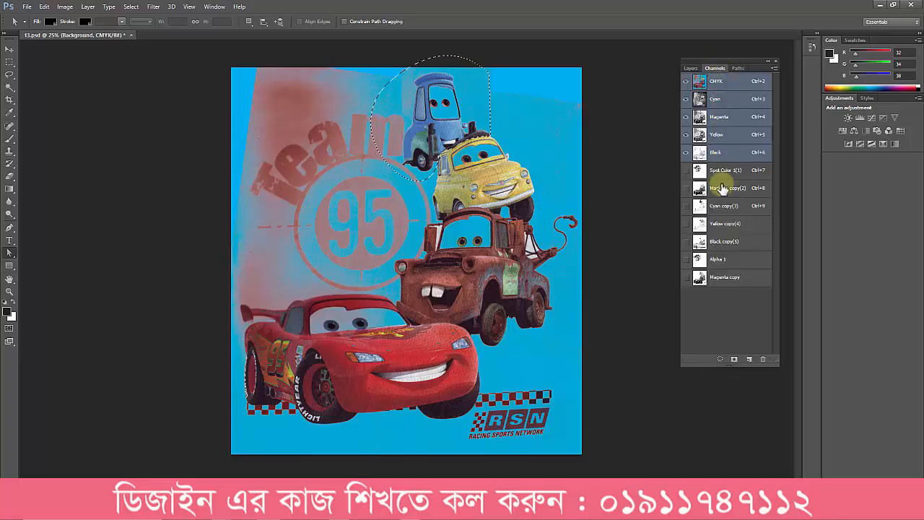
click(724, 276)
key(shift+F5)
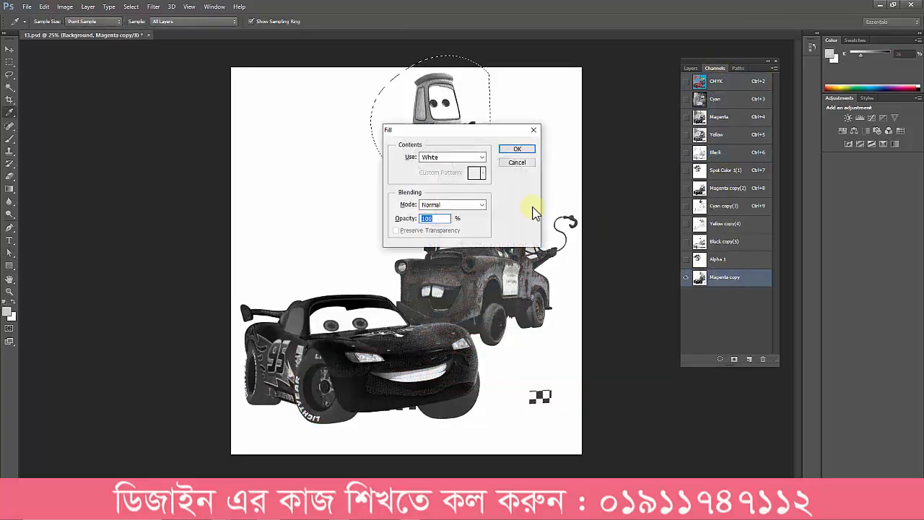
key(Return)
key(ctrl+d)
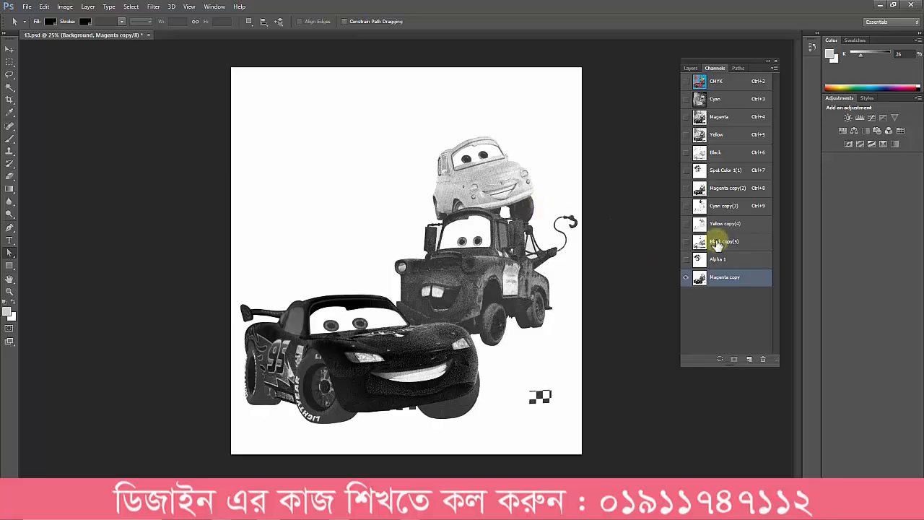
Compare the edited Magenta copy with Magenta copy(2), and review the CMYK composite, Spot Color 1(1) and Cyan copy(3) channels.
click(727, 189)
click(722, 278)
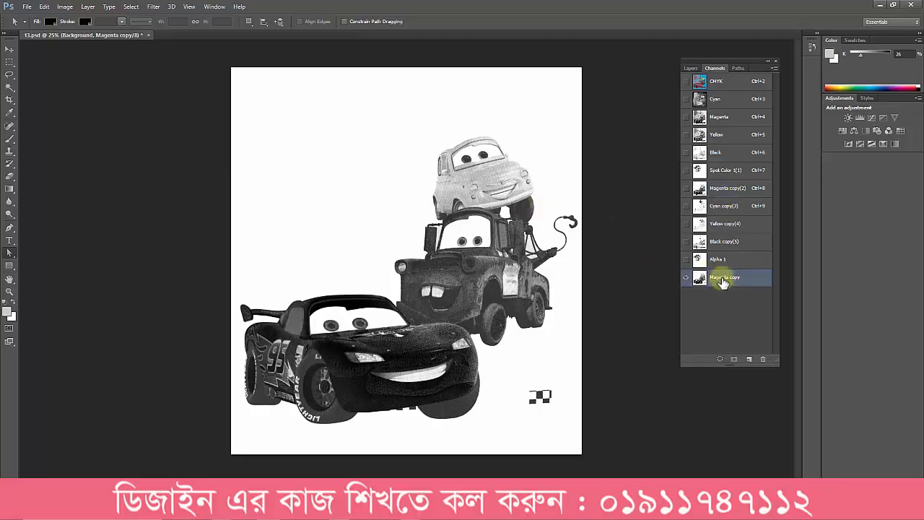
click(722, 189)
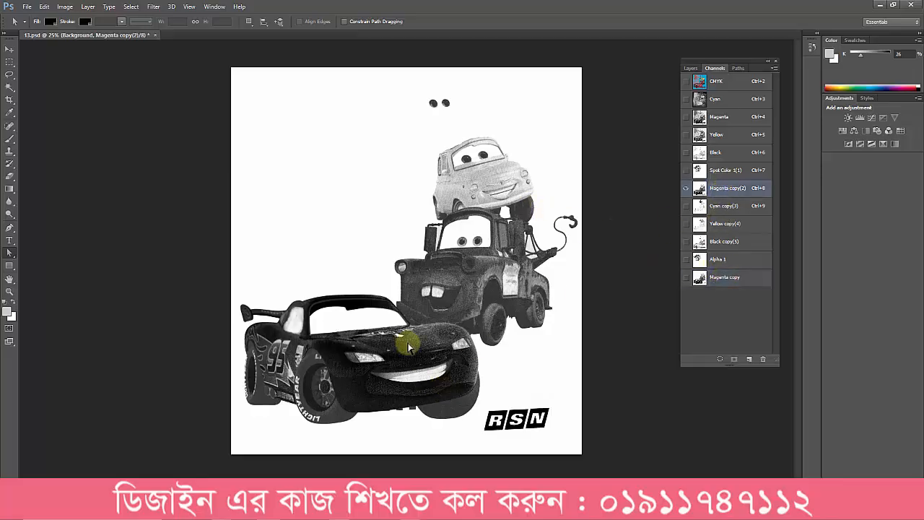
click(728, 279)
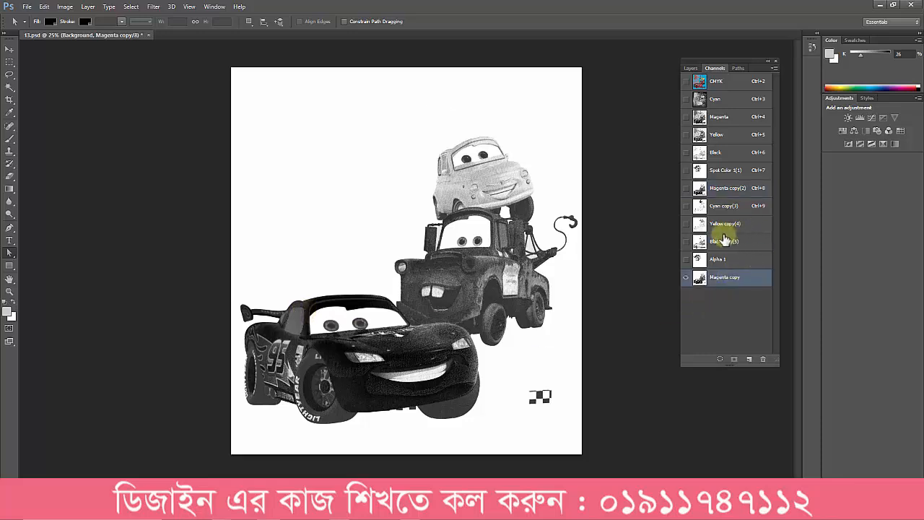
click(725, 83)
click(727, 176)
click(729, 189)
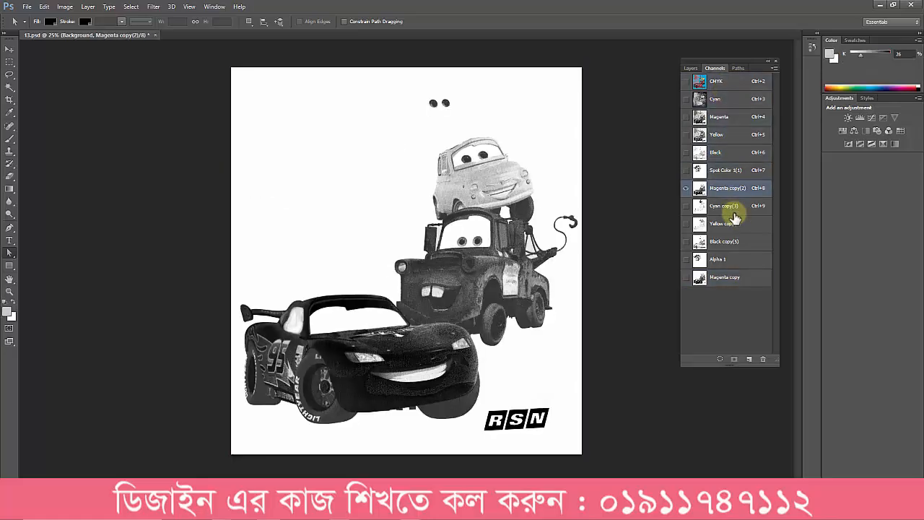
click(730, 209)
click(737, 189)
Preview Spot Color 1(1) combined with the Magenta copy(2), Cyan copy(3), Yellow copy(4), Black copy(5) and Alpha 1 channels.
click(731, 174)
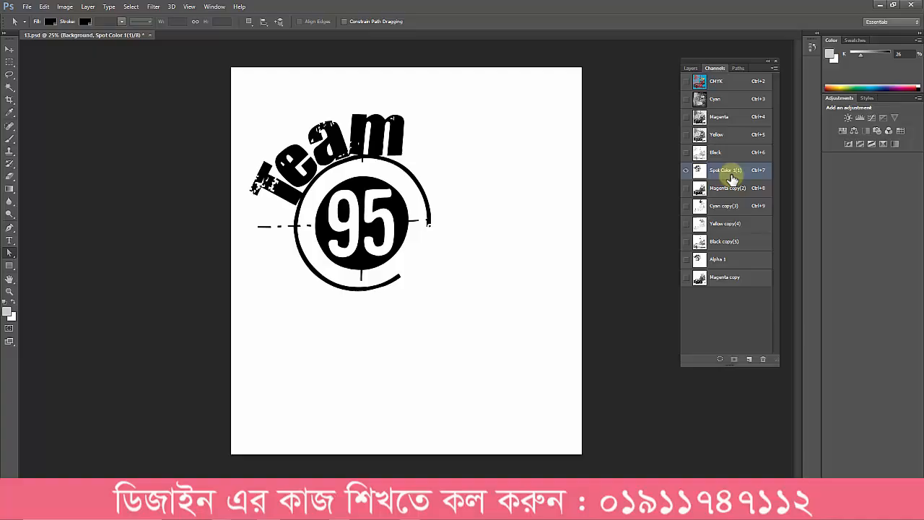
click(685, 189)
click(686, 207)
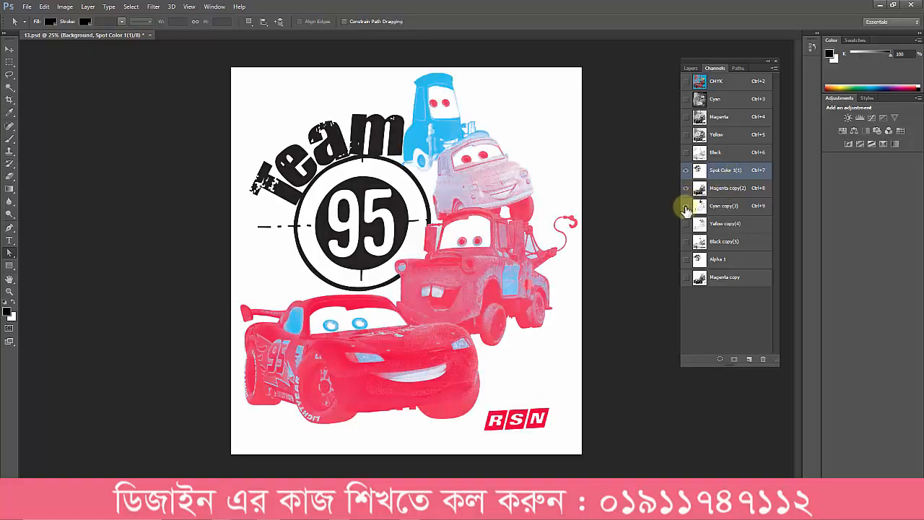
click(686, 224)
click(685, 242)
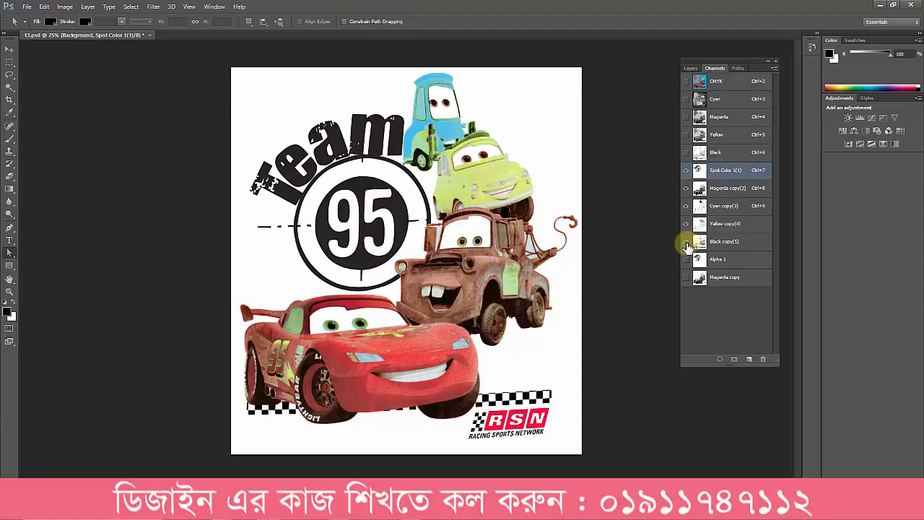
click(685, 259)
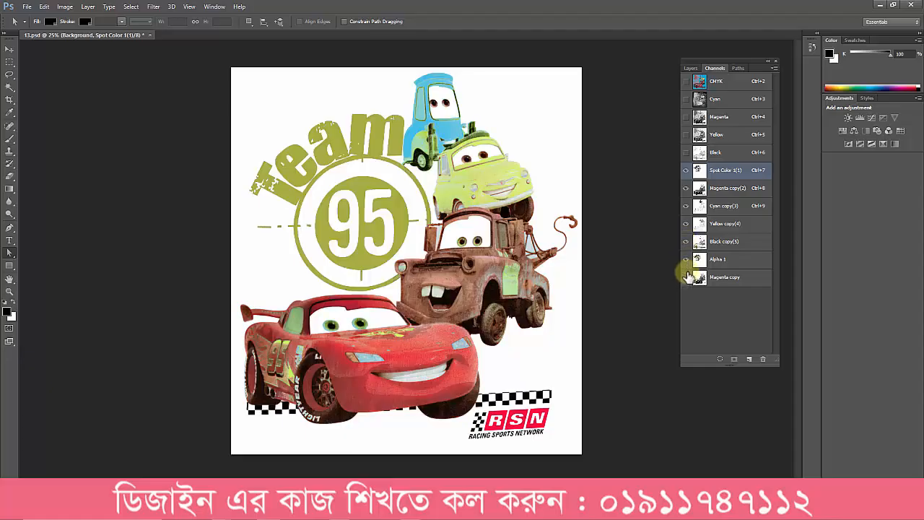